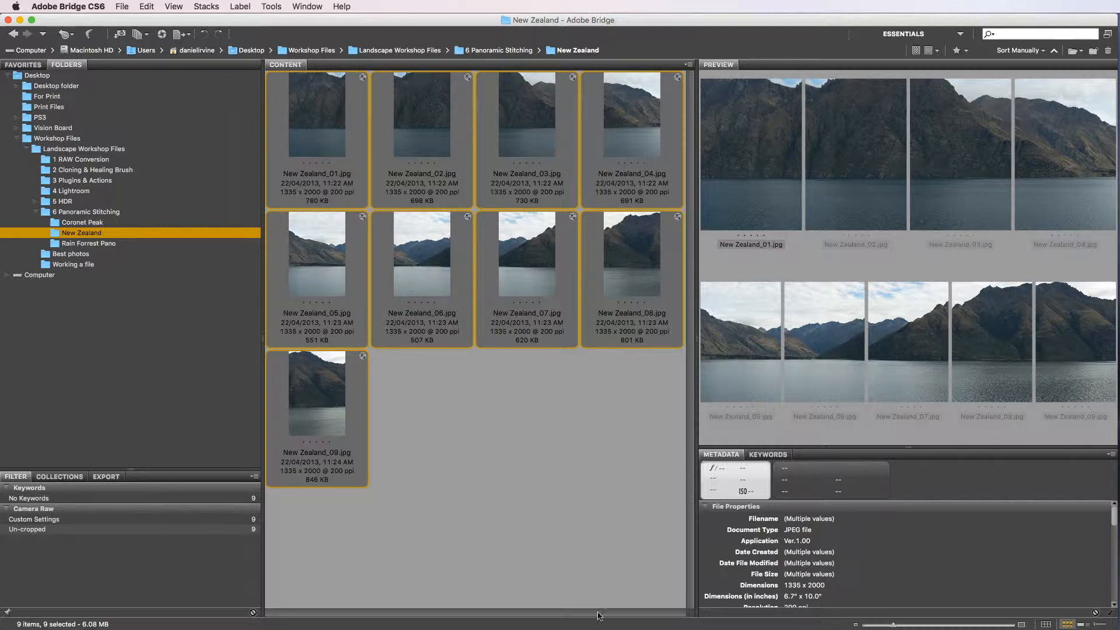
Select all nine New Zealand JPEG images in the folder and open them with Adobe Photoshop CC 2015
left_click(475, 530)
left_click(328, 518)
left_click_drag(327, 518, 676, 64)
left_click(121, 9)
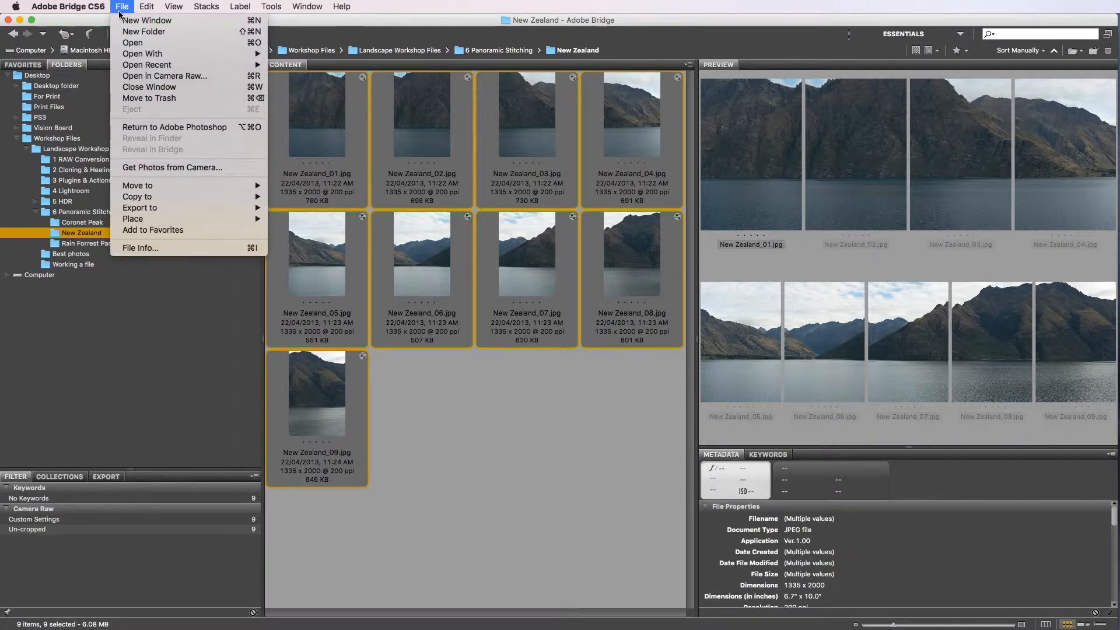
mouse_move(145, 54)
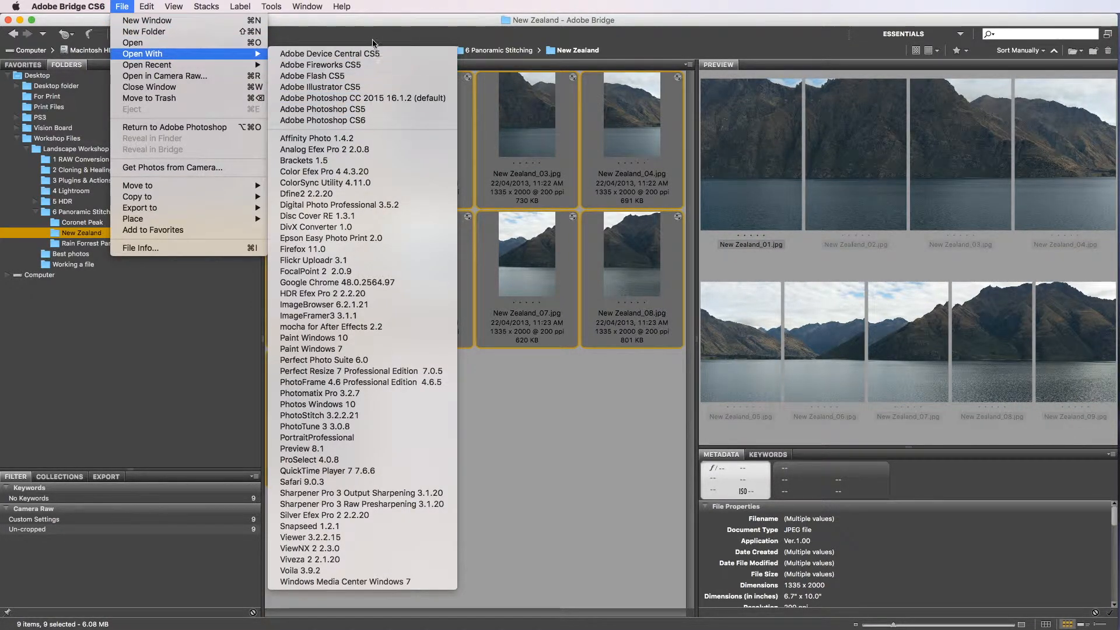
left_click(377, 98)
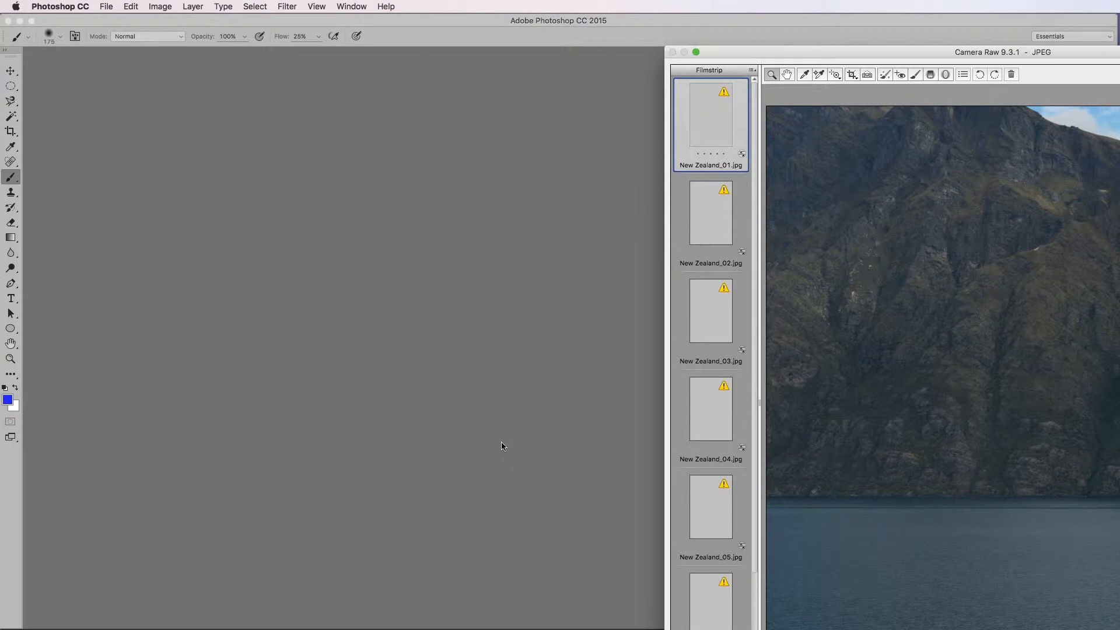
Fit the Camera Raw window on the screen and select all the images in the filmstrip
left_click_drag(765, 50, 253, 17)
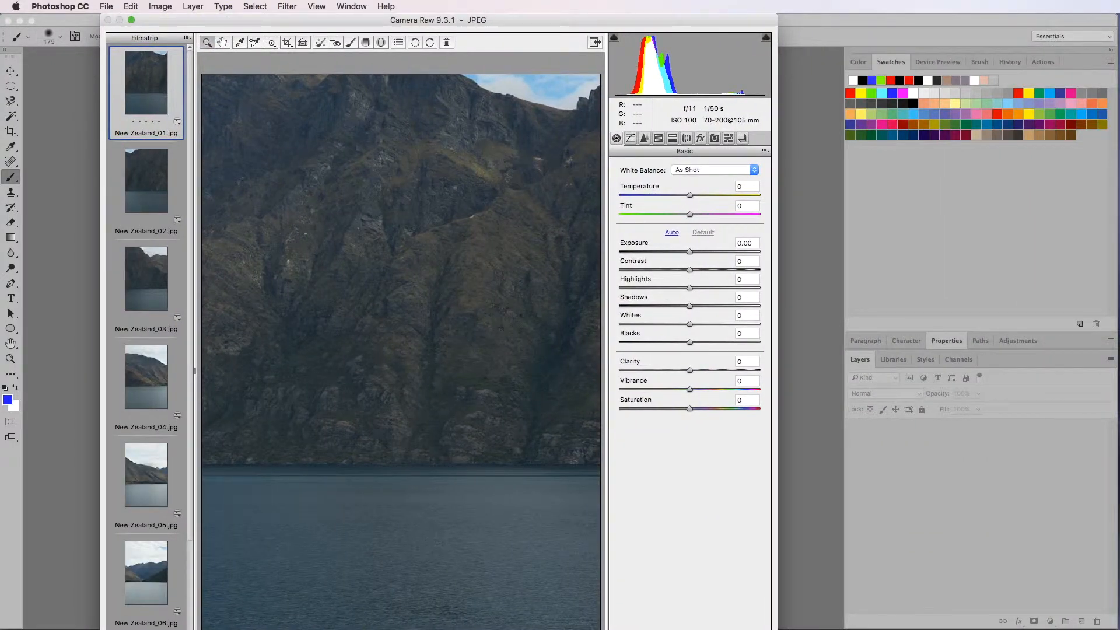
double_click(267, 18)
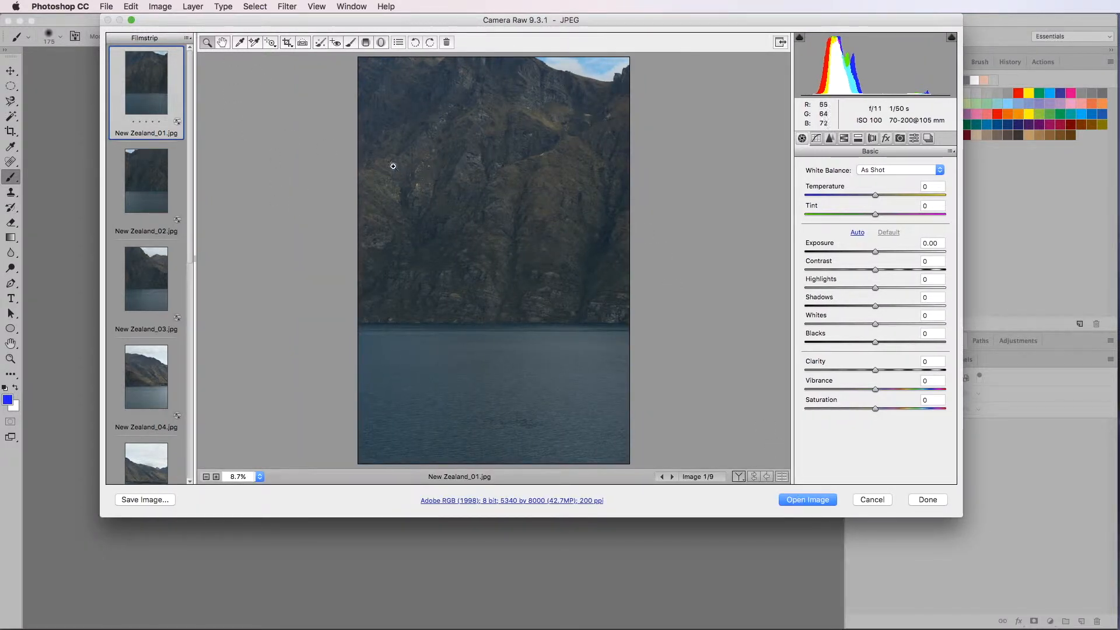
left_click(188, 40)
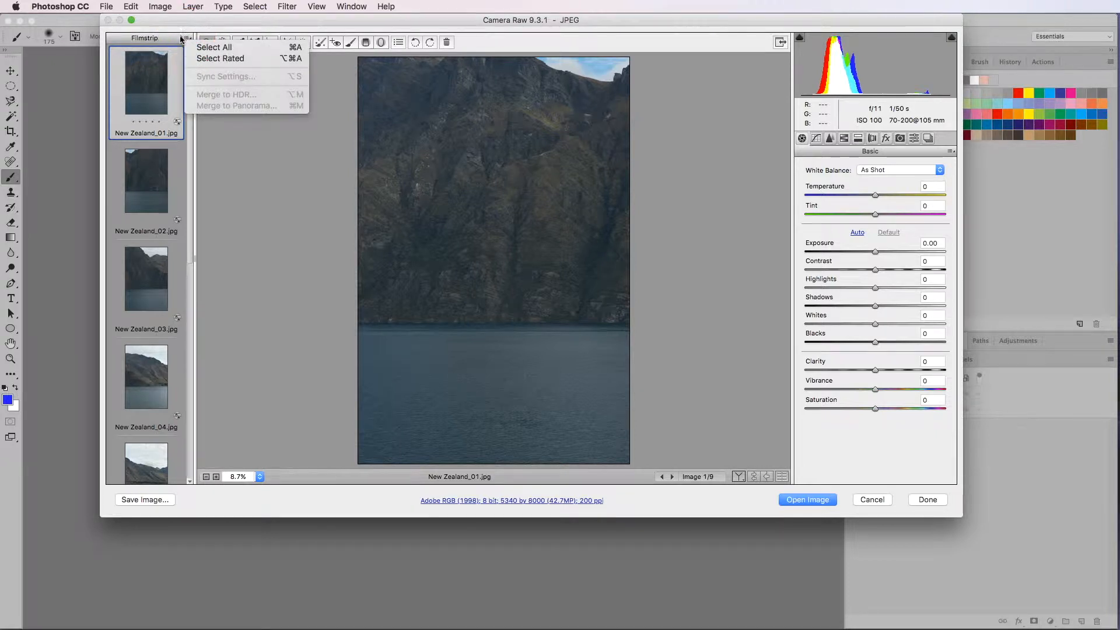
left_click(218, 52)
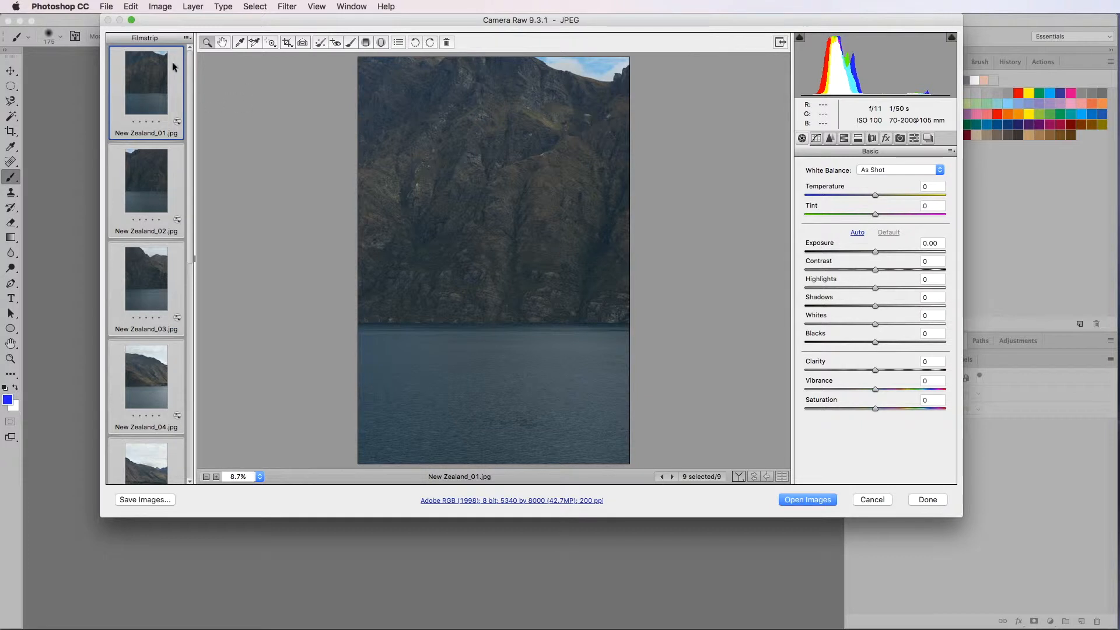
Synchronize the selected images using the Settings subset, leaving Crop, Spot Removal and Local Adjustments out
left_click(188, 39)
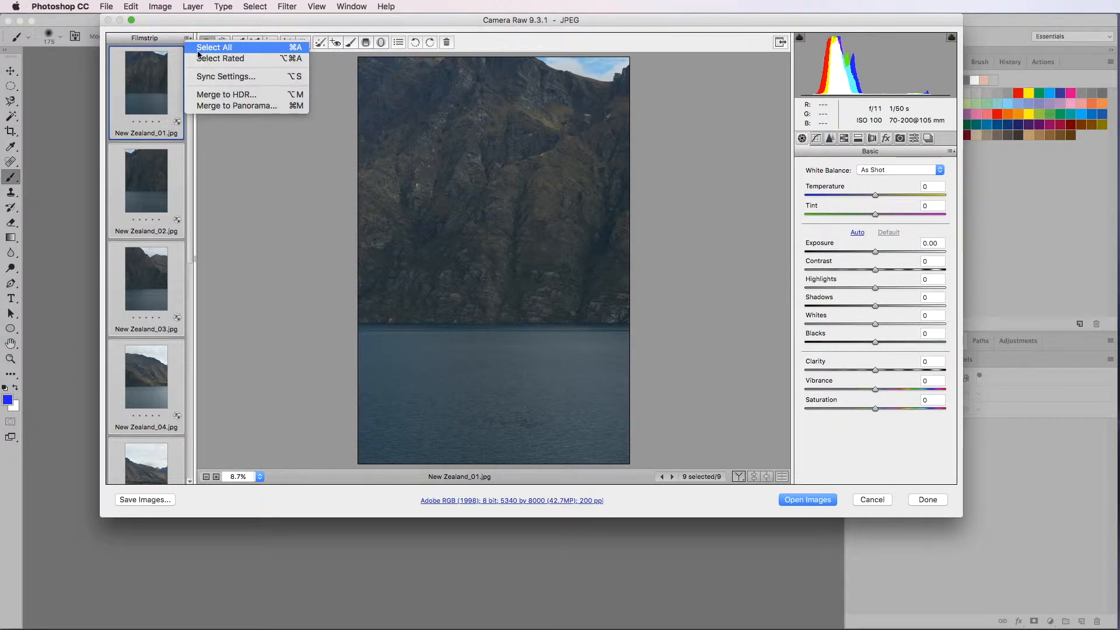
left_click(231, 77)
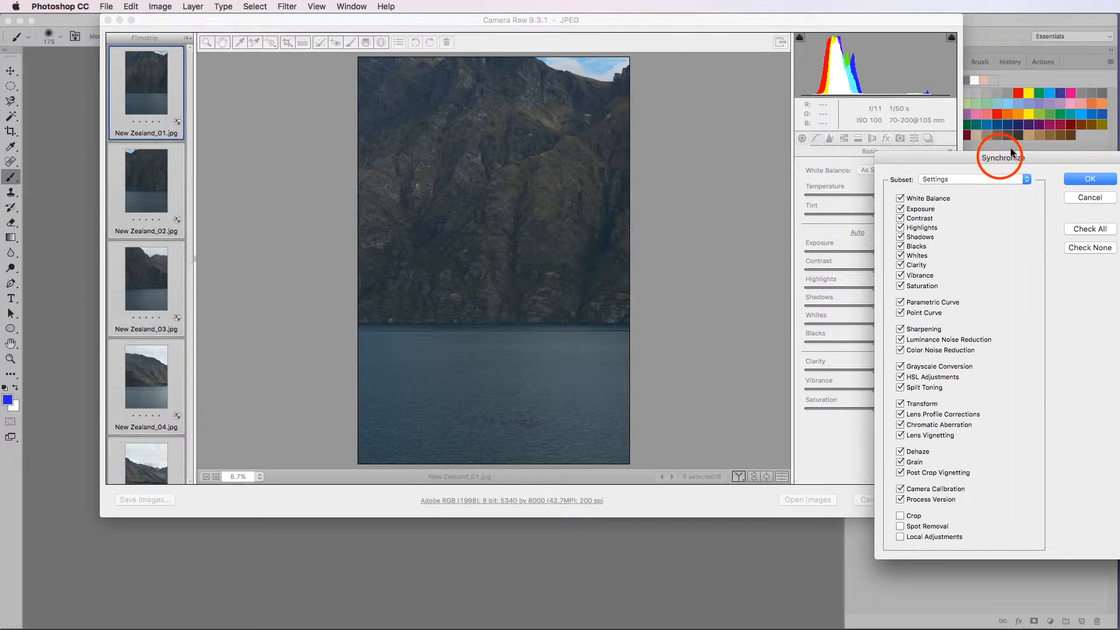
left_click_drag(999, 158, 530, 75)
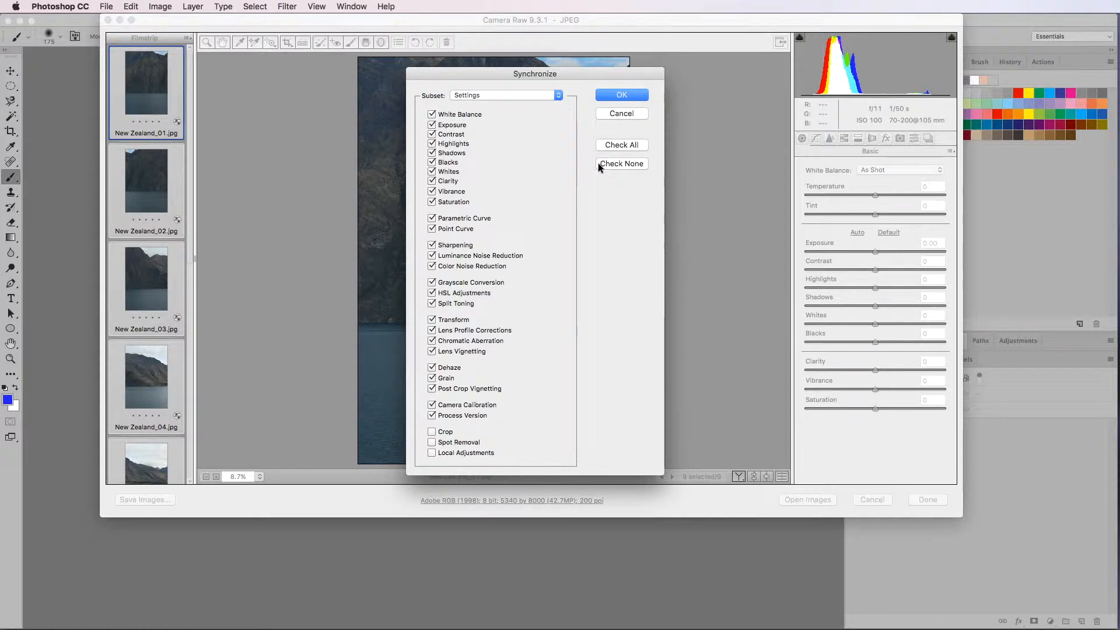
left_click(625, 95)
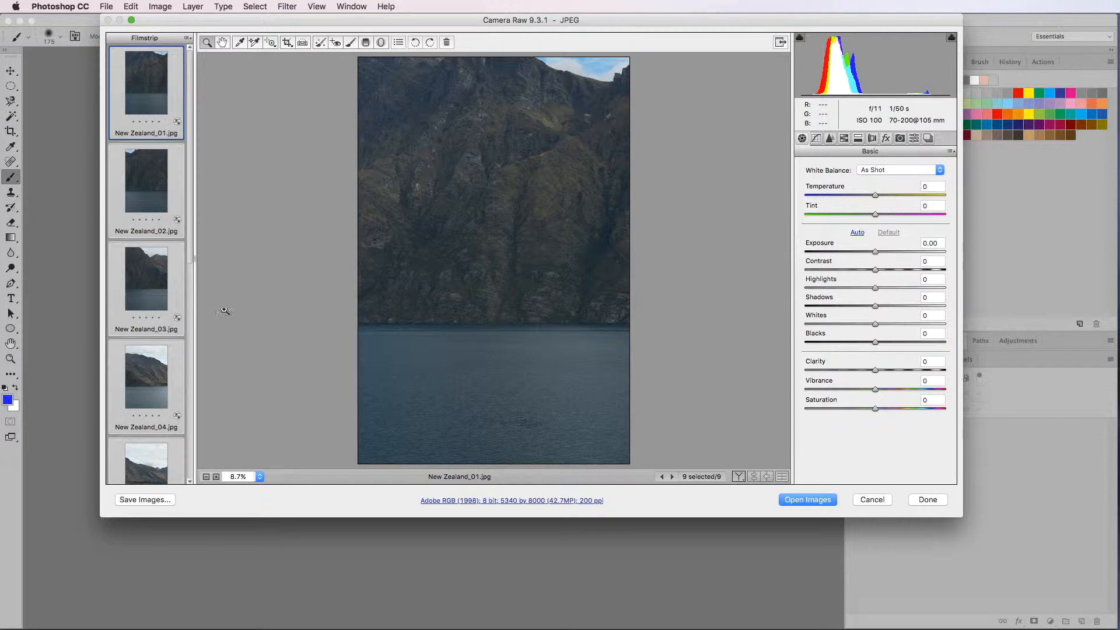
Make New Zealand_05.jpg the active preview image while keeping all the filmstrip images selected
left_click(193, 205)
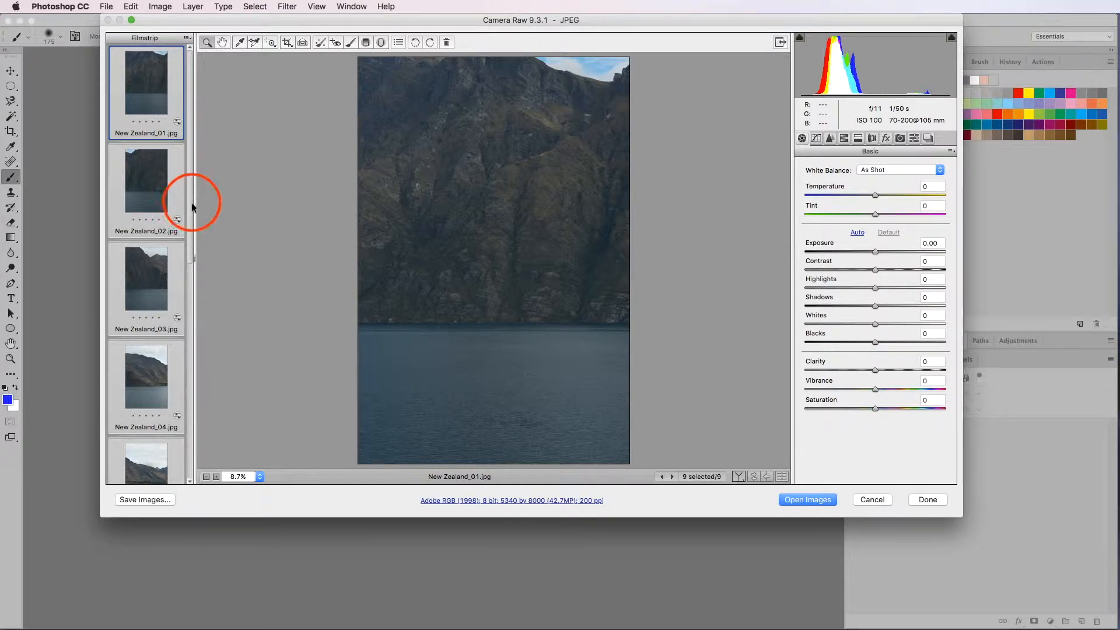
left_click_drag(193, 205, 194, 319)
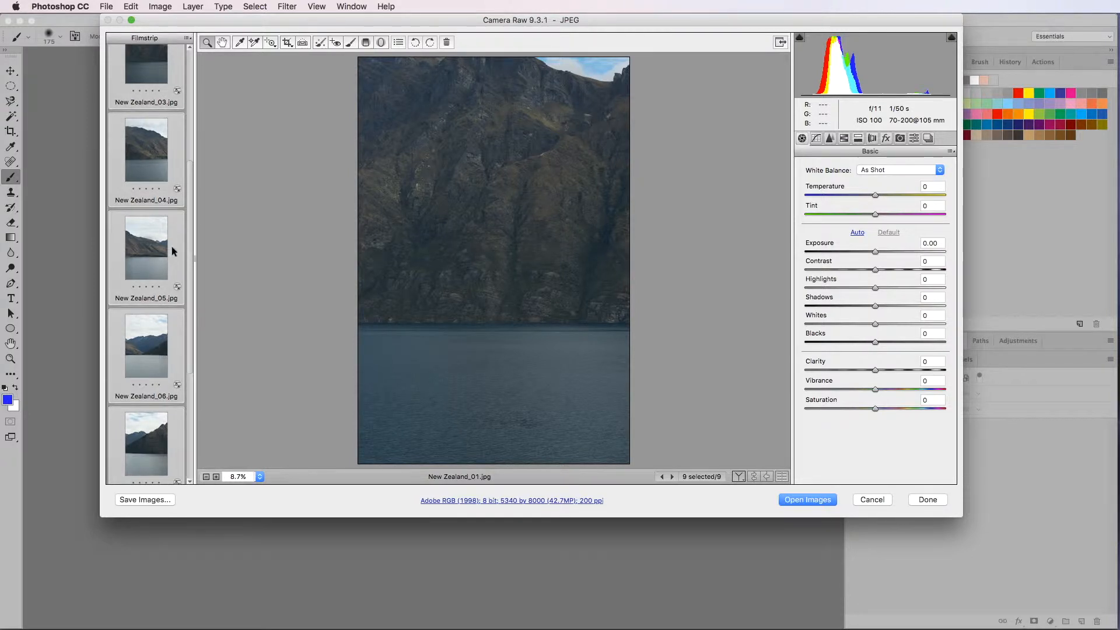
key("alt")
left_click(150, 251, "alt")
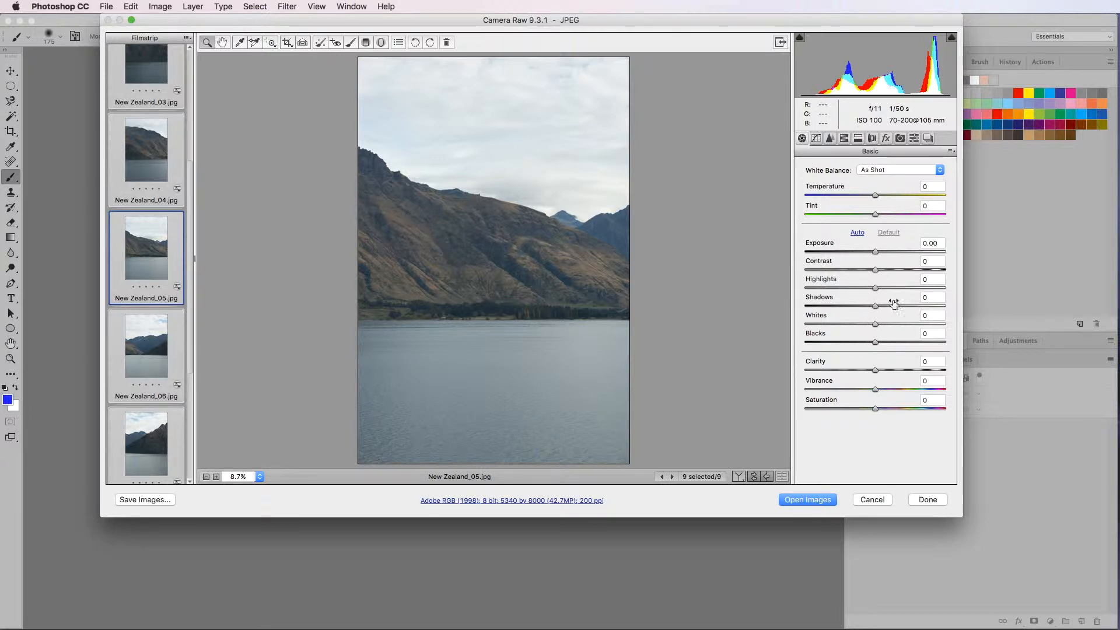
Set Contrast to +18, Exposure to +0.18, Clarity to +8 and Blacks to +8 for the selected images
left_click_drag(875, 270, 888, 269)
left_click(878, 248)
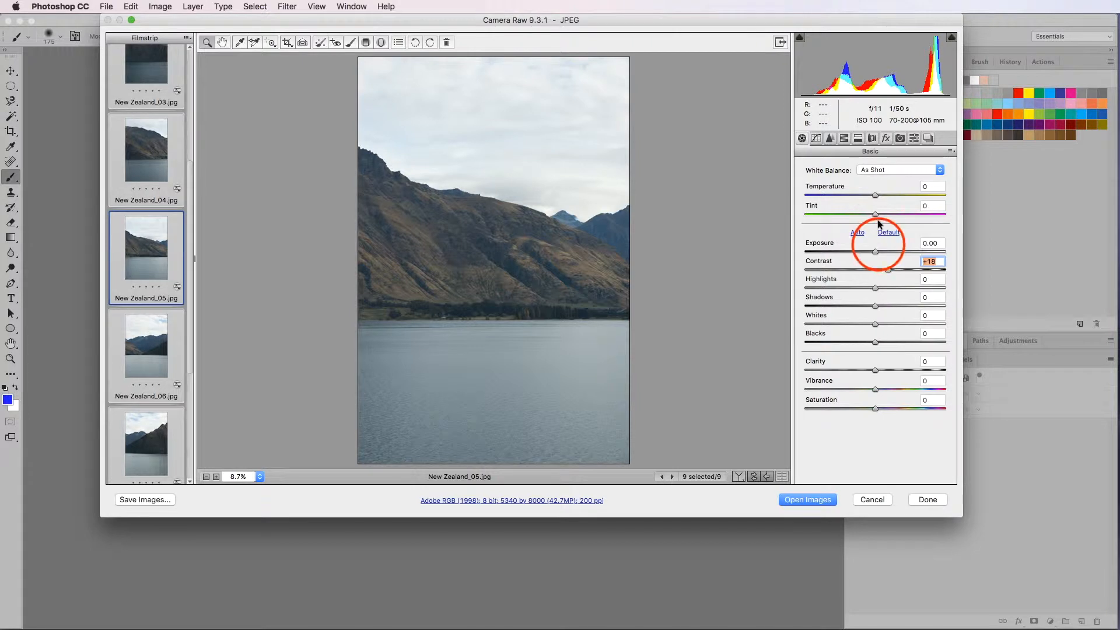
left_click_drag(879, 248, 880, 249)
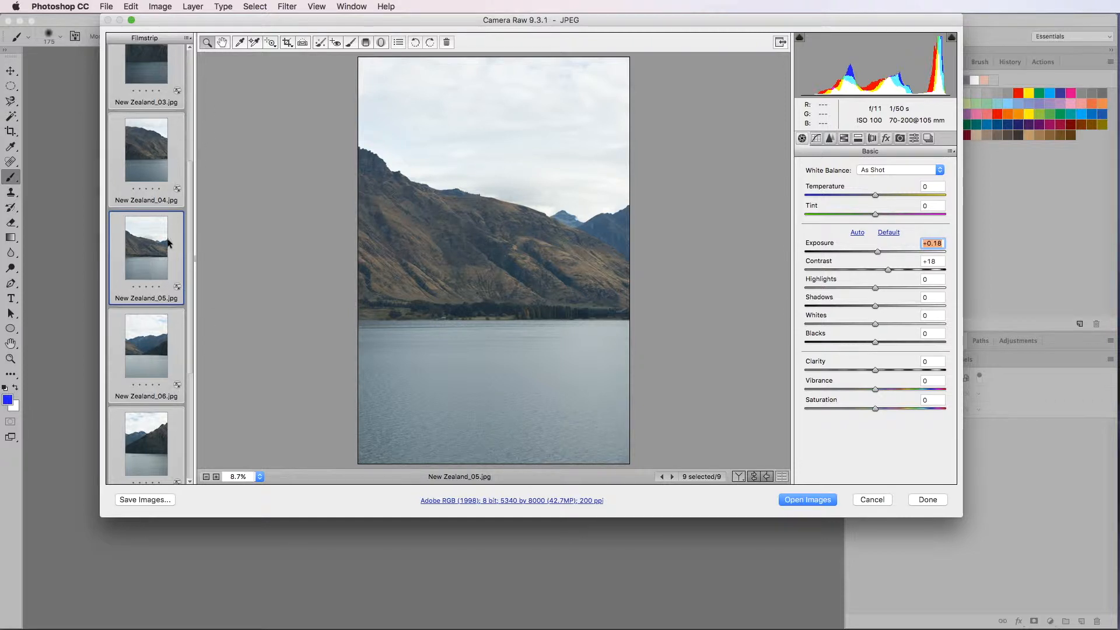
left_click_drag(875, 370, 881, 370)
left_click(878, 330)
left_click_drag(877, 328, 880, 343)
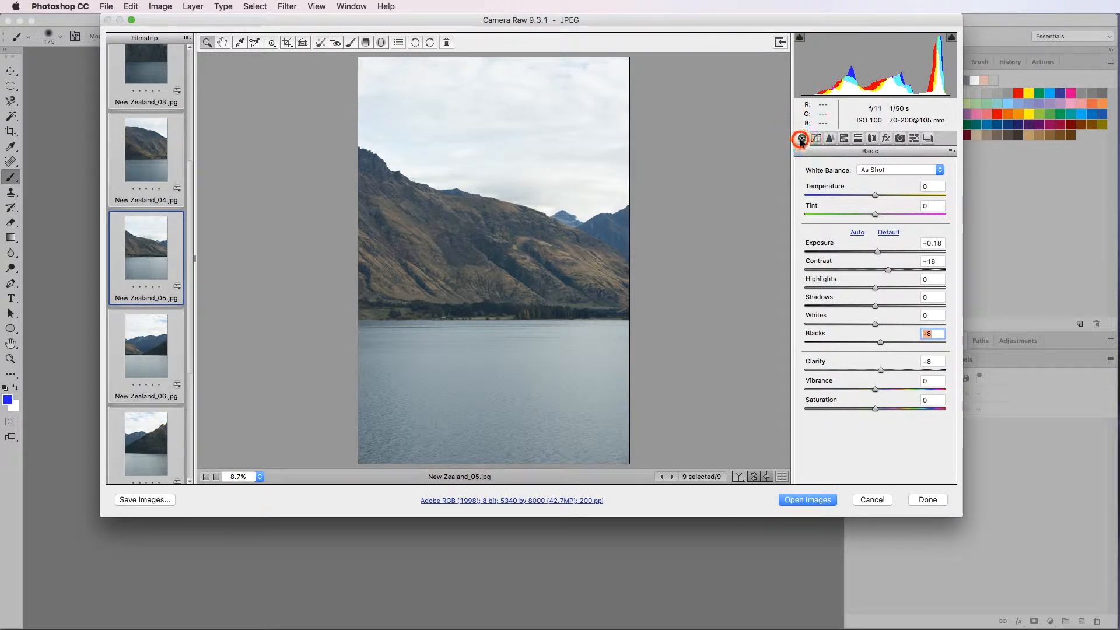
Enable lens profile corrections and chromatic aberration removal for the selected images
left_click(870, 138)
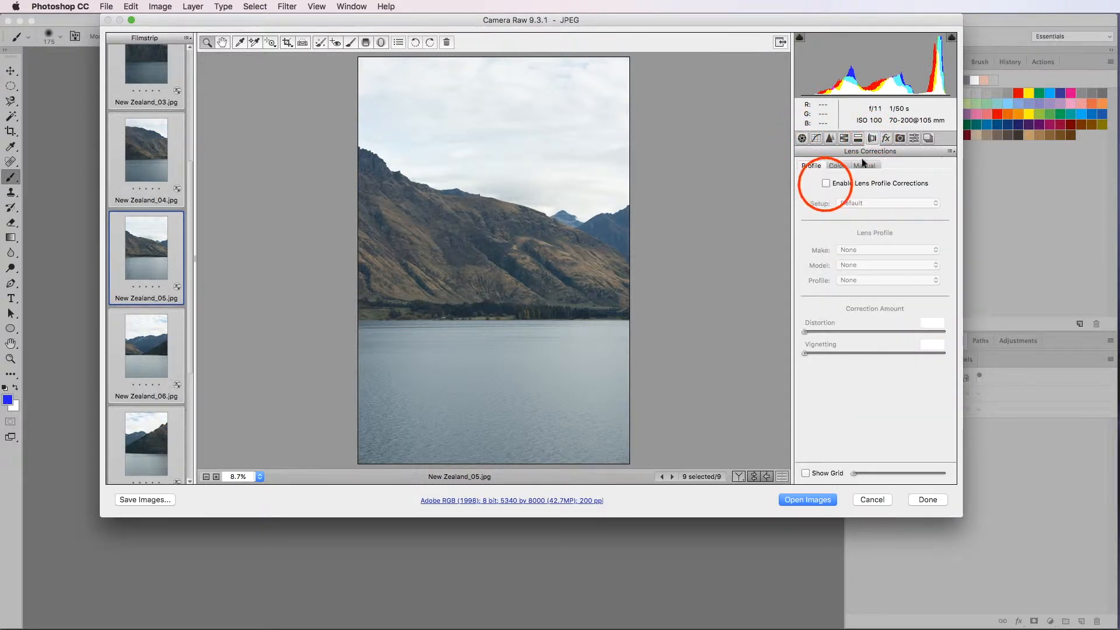
left_click(824, 183)
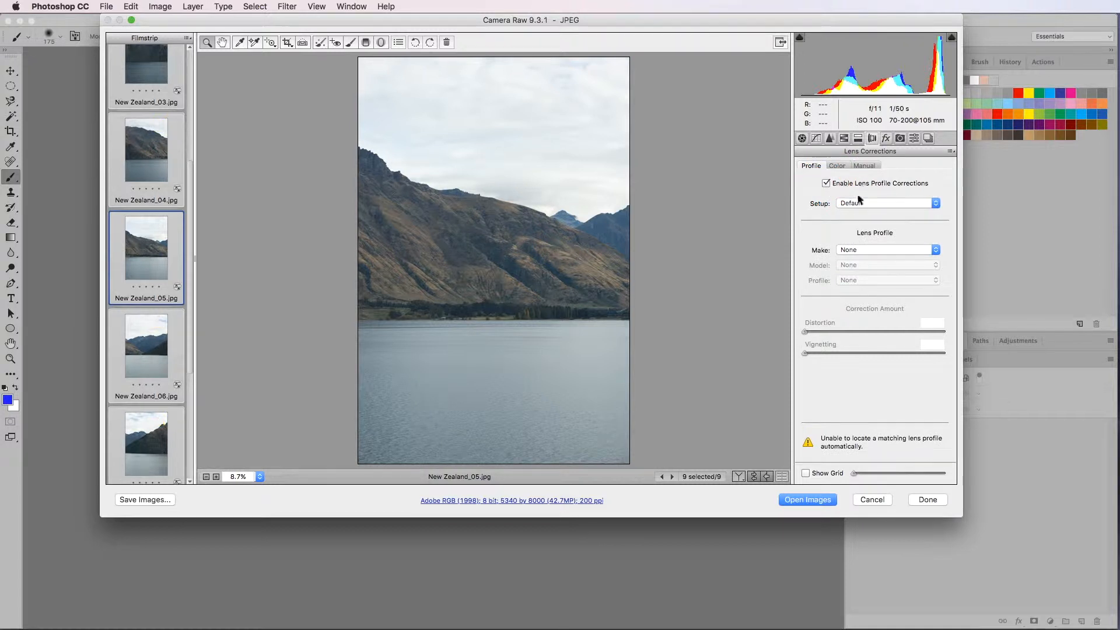
left_click(837, 165)
left_click(827, 184)
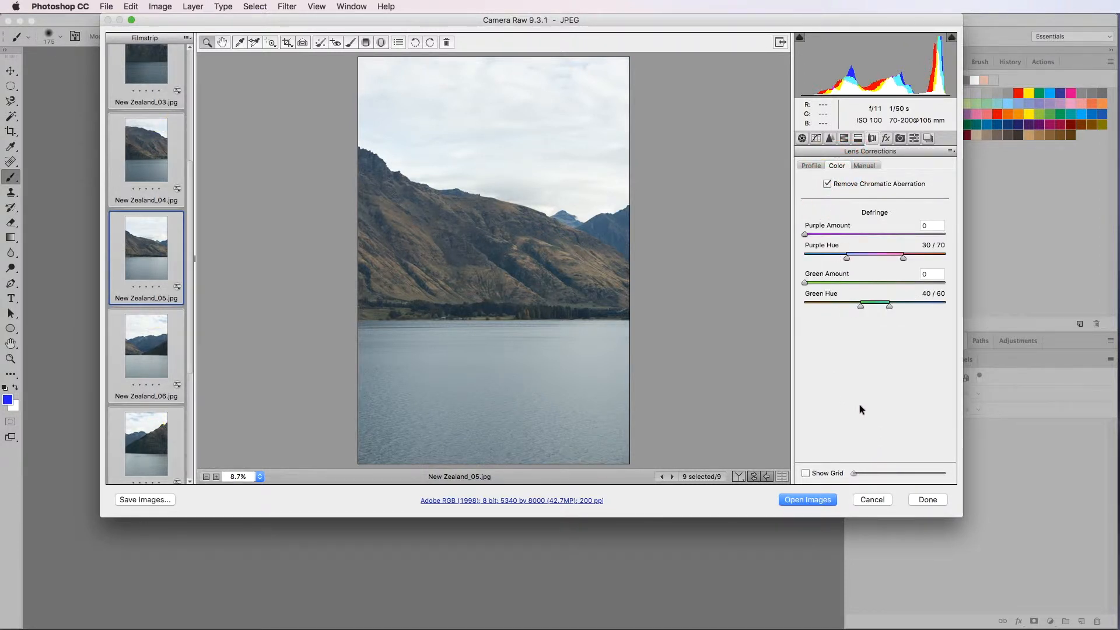
Open the adjusted images from Camera Raw in Photoshop and start the Photomerge automation
left_click(806, 499)
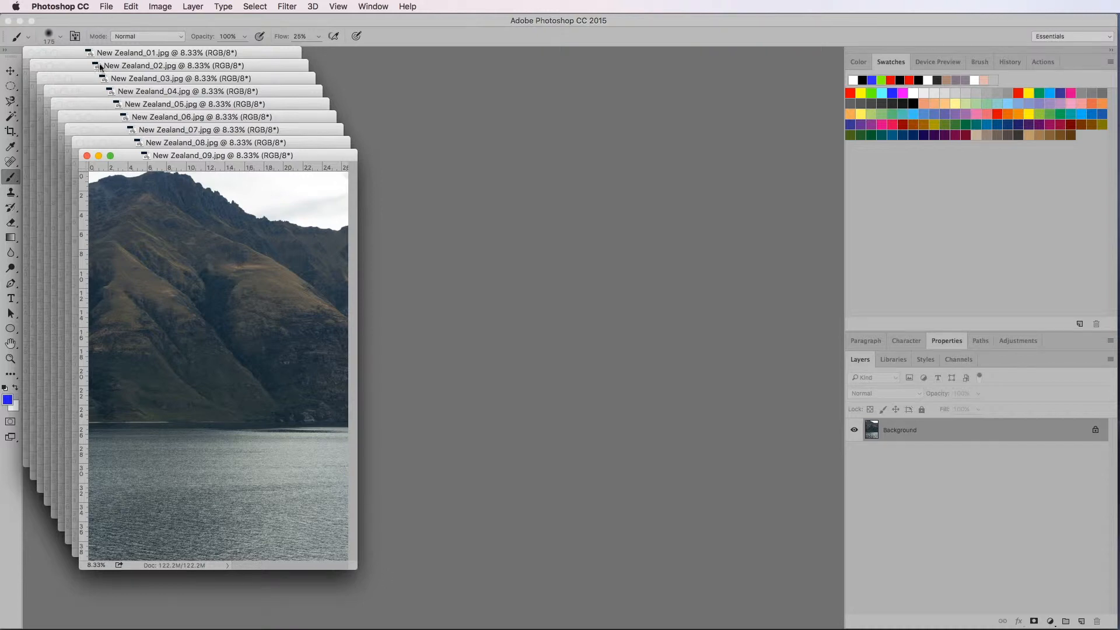
left_click(107, 7)
left_click(109, 7)
left_click(108, 7)
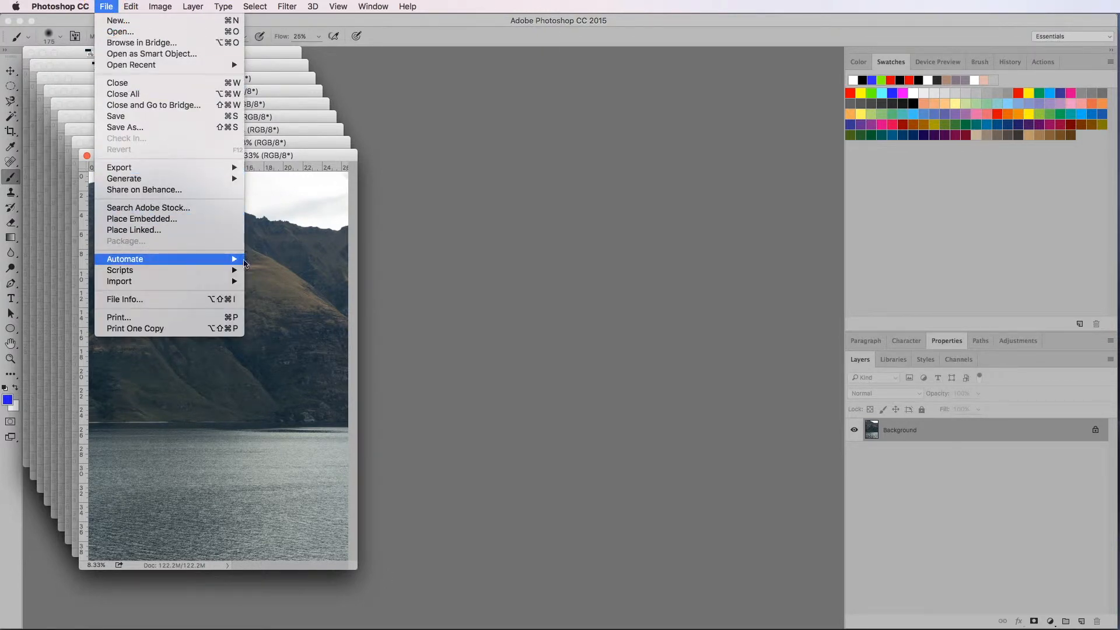
mouse_move(243, 263)
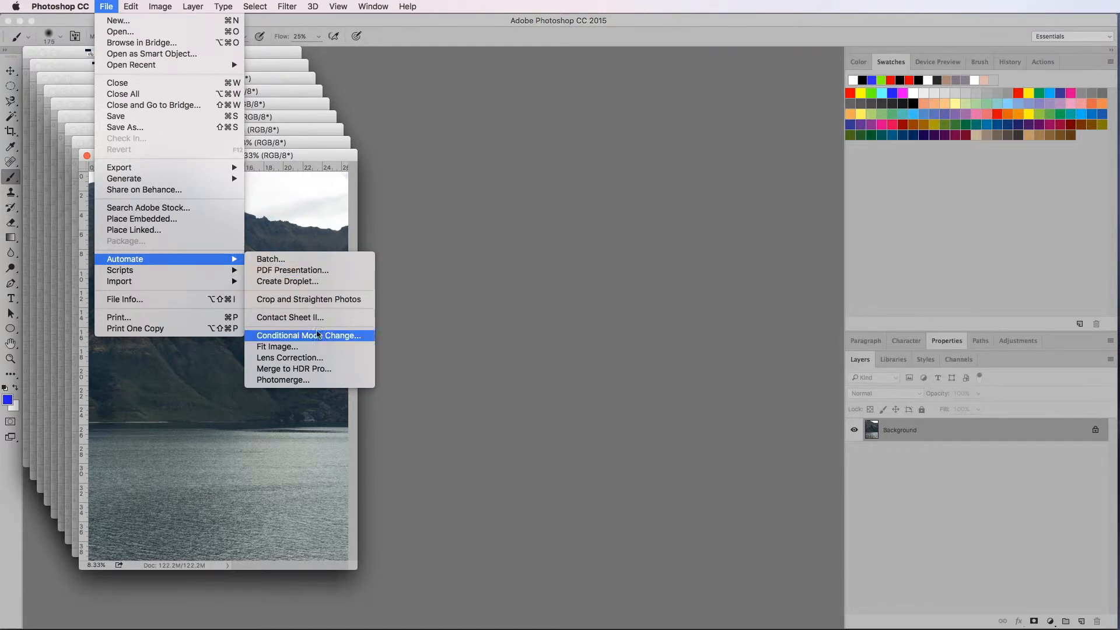
left_click(288, 381)
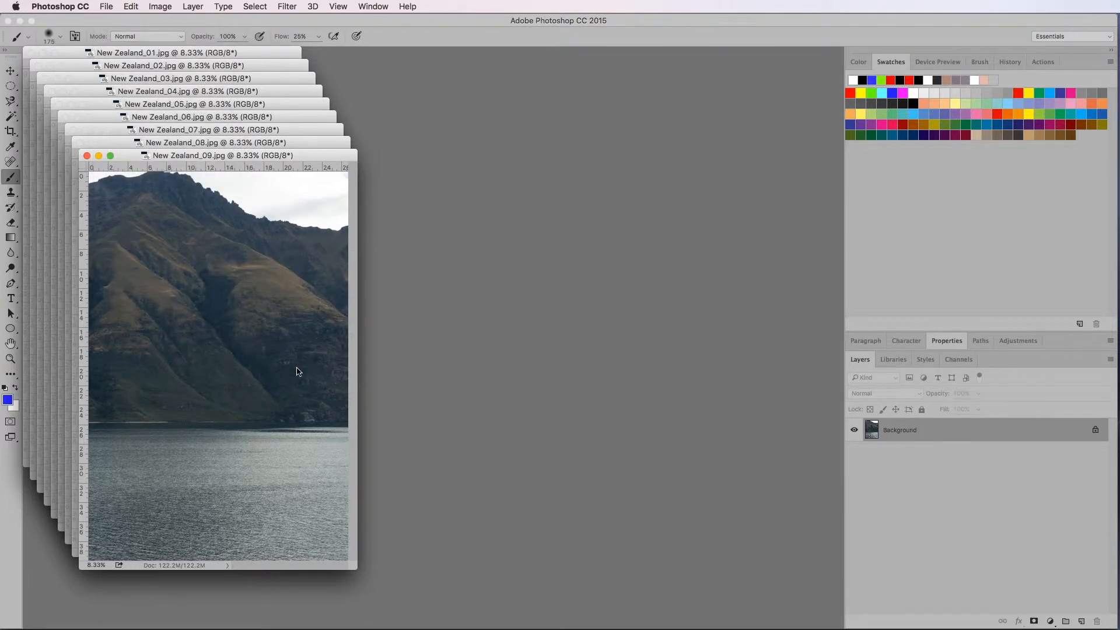
left_click(885, 234)
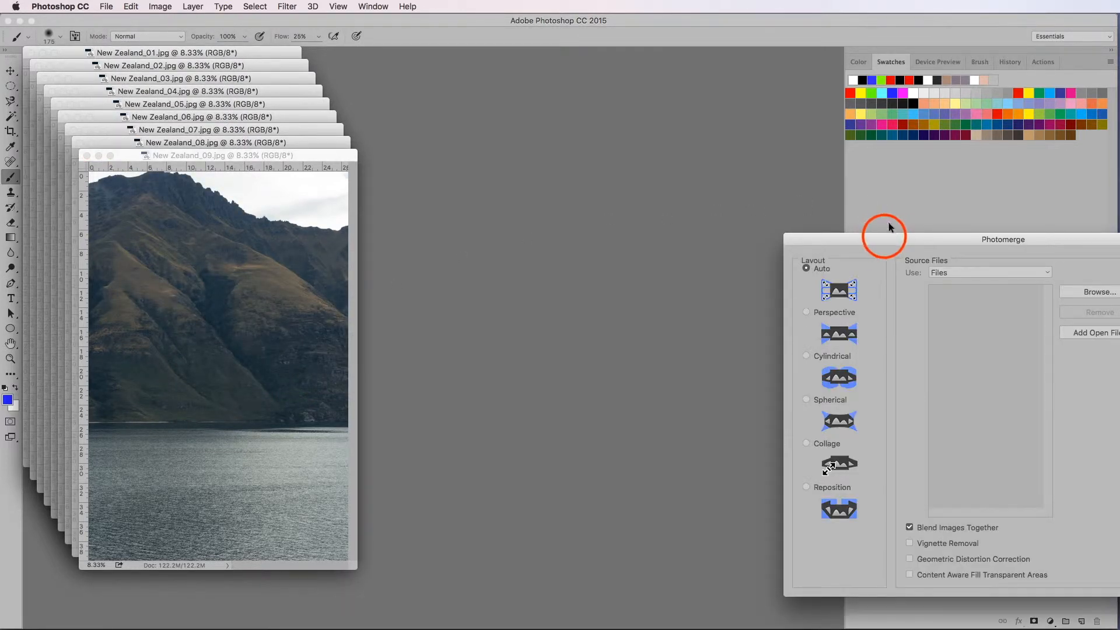
left_click_drag(884, 236, 600, 185)
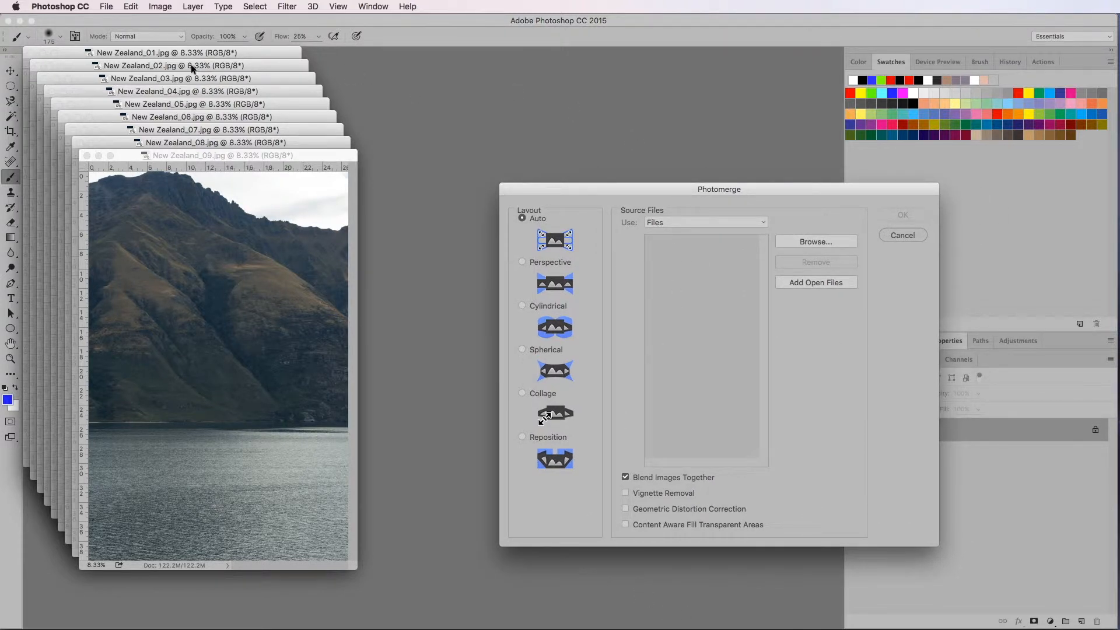
Add all open files to Photomerge and merge them with Auto layout, Blend Images Together and Vignette Removal
left_click(824, 282)
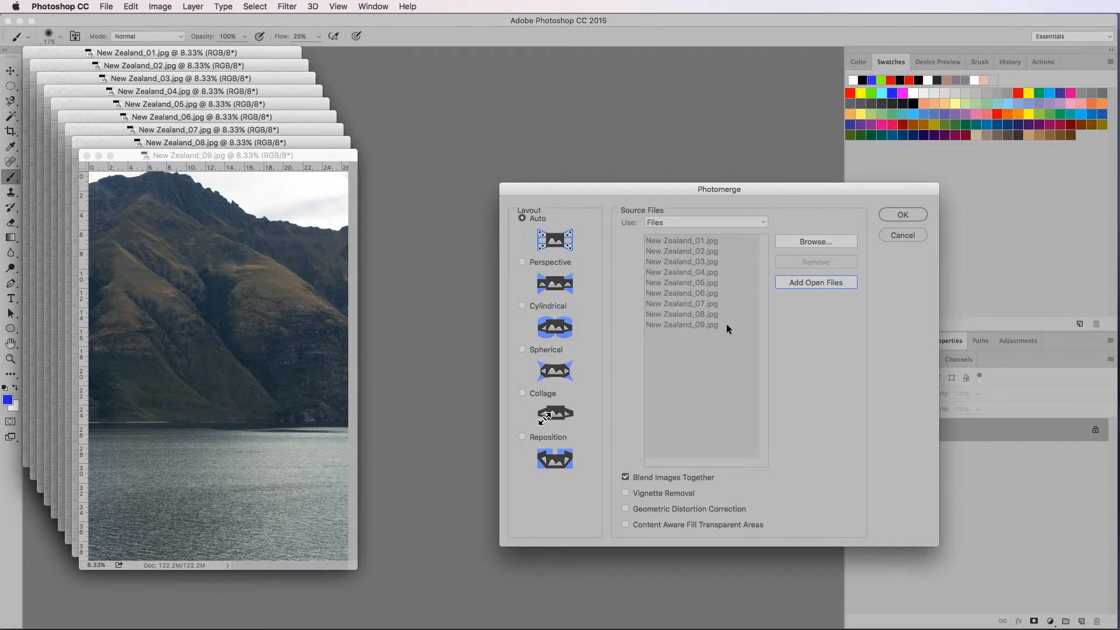
left_click(710, 323)
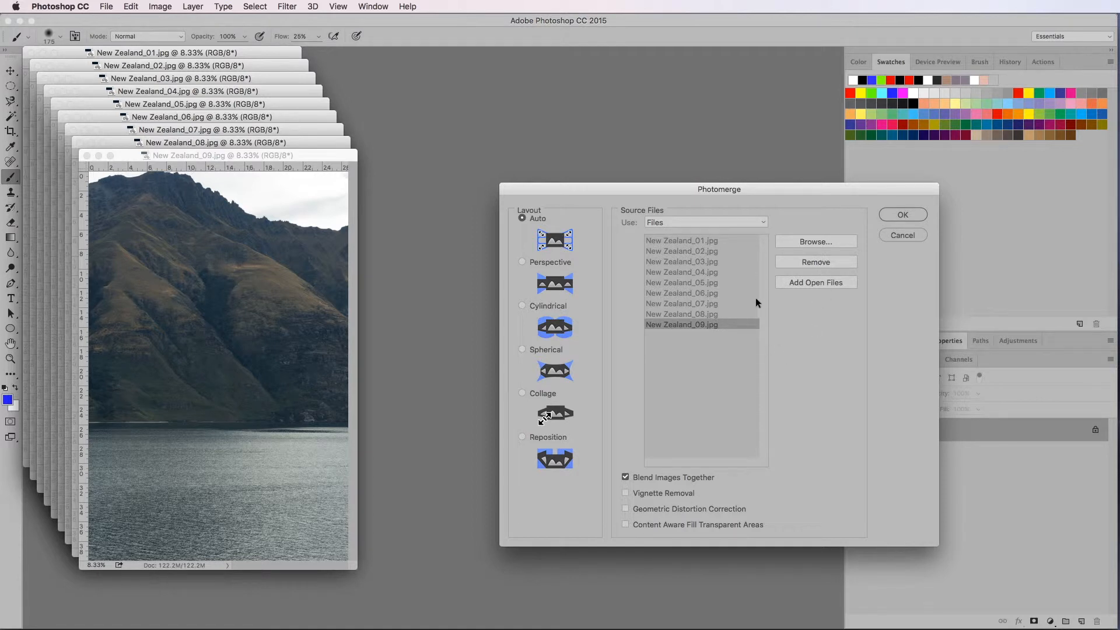
left_click(695, 419)
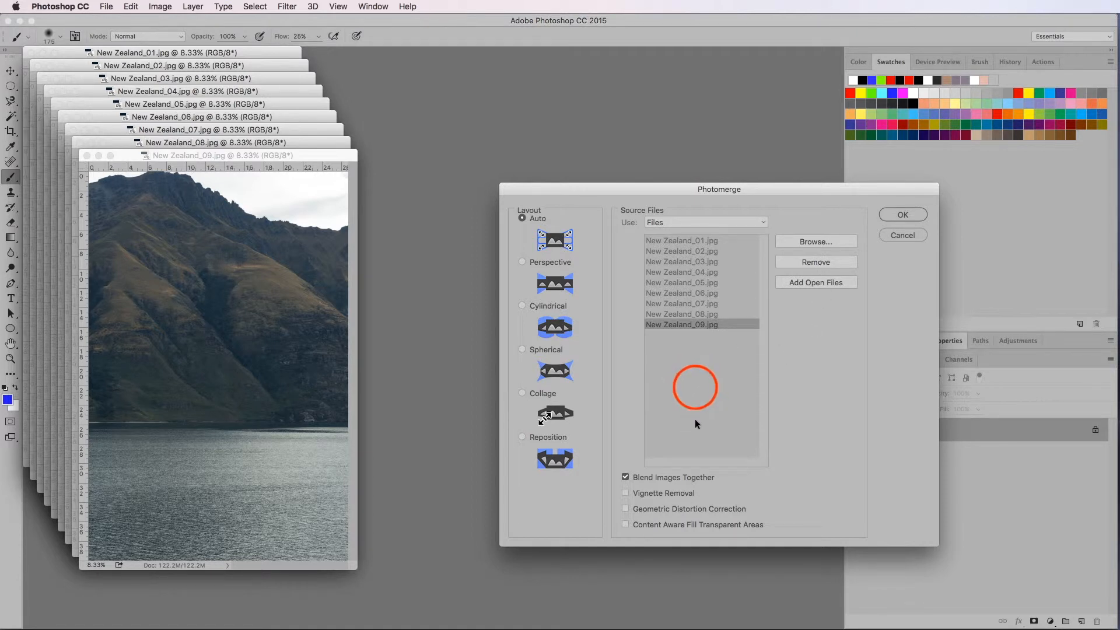
left_click(694, 386)
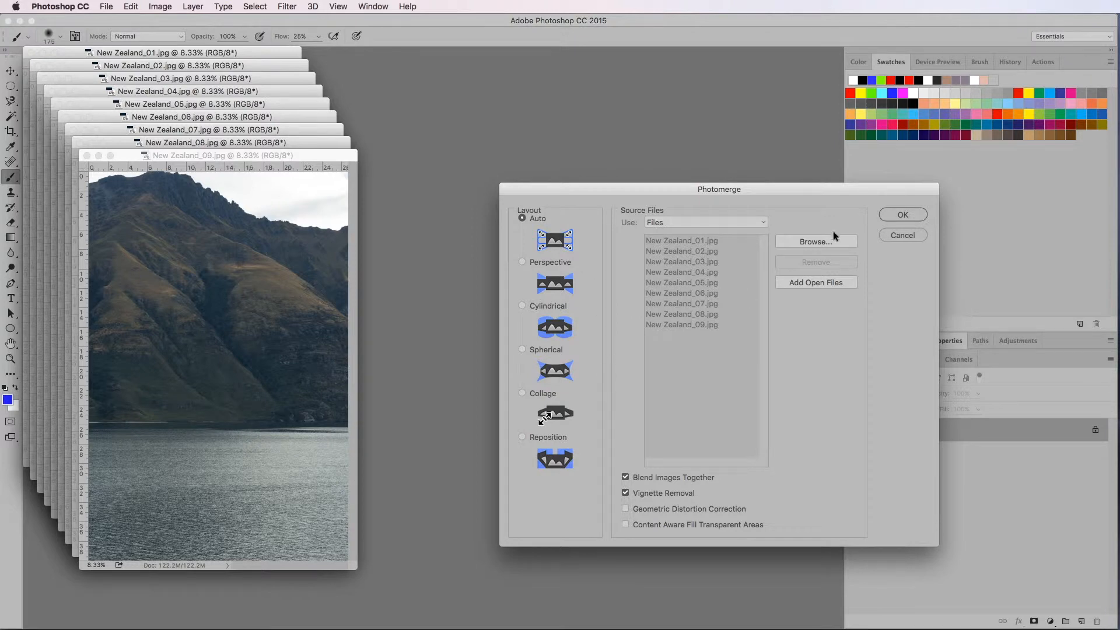
left_click(906, 217)
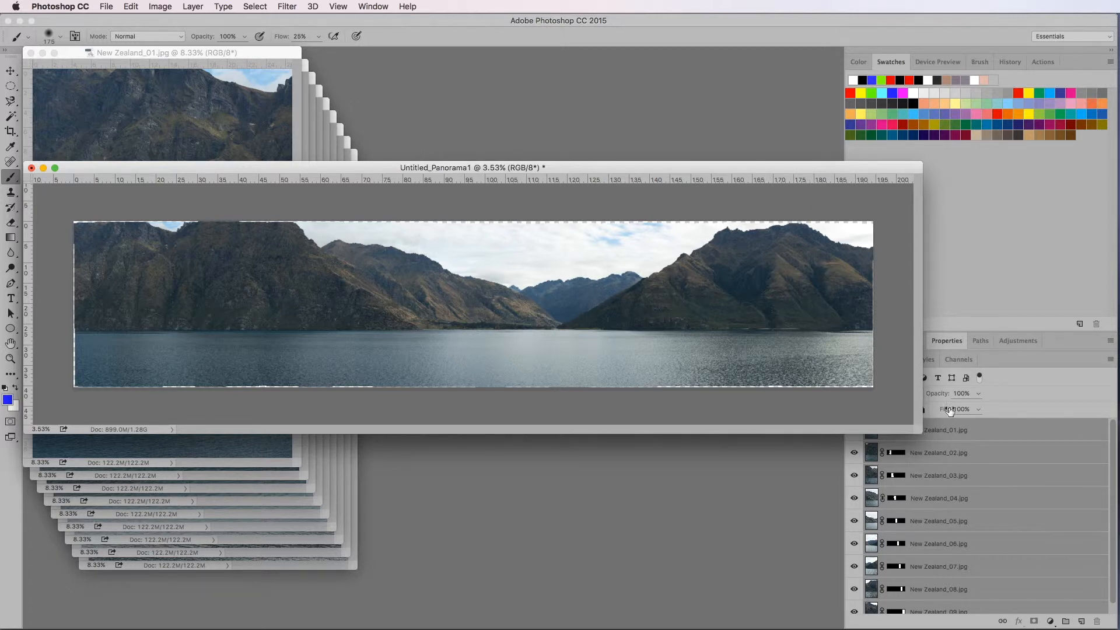
Flatten all the panorama's masked layers into a single Background layer
key("super+minus")
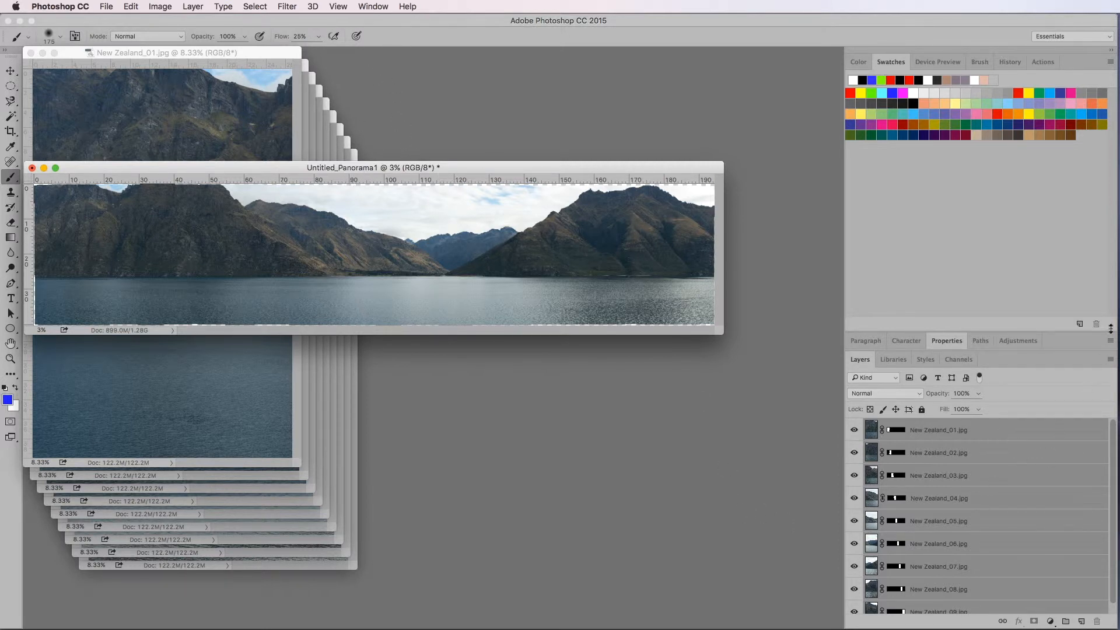
left_click(1072, 358)
left_click(1111, 360)
left_click(1114, 600)
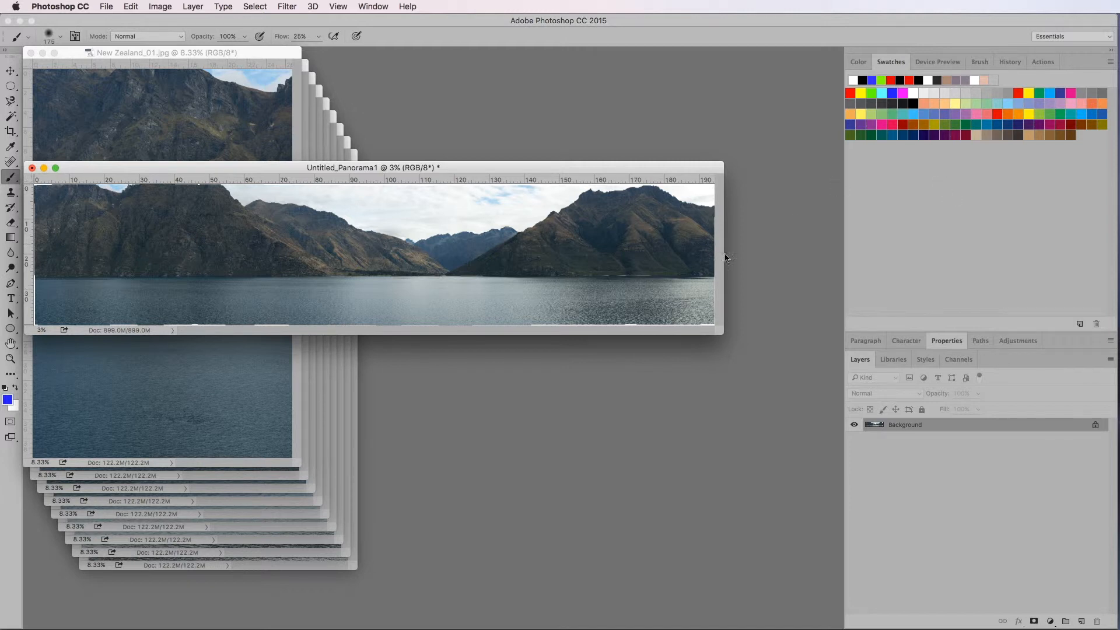
Enlarge the panorama's document window and check the image's dimensions and resolution in Image Size
left_click_drag(719, 330, 795, 402)
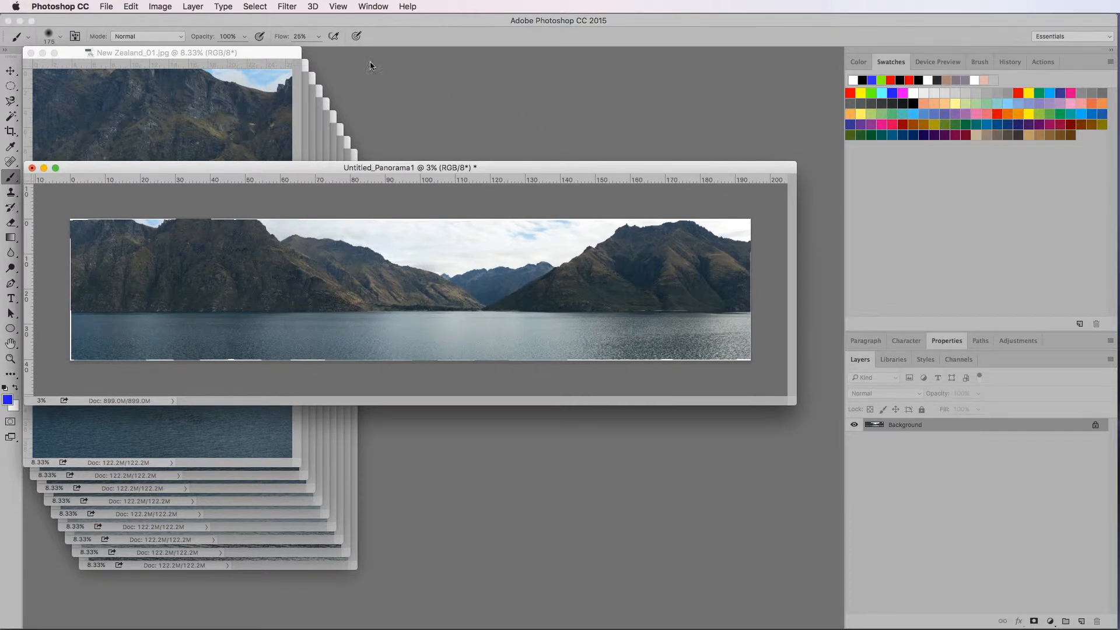
left_click(159, 8)
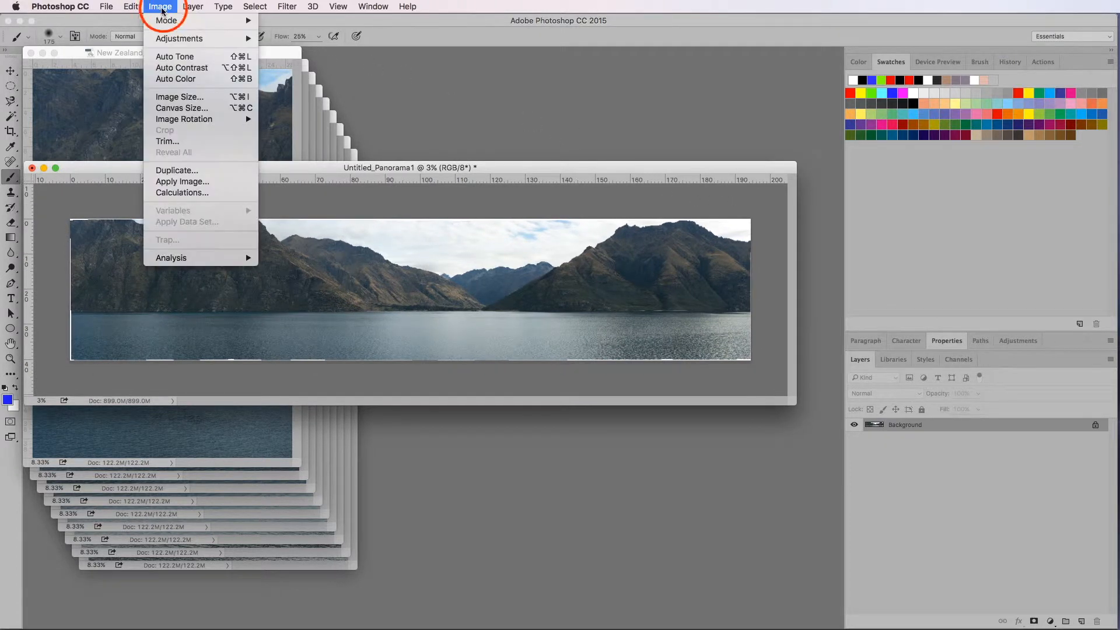
left_click(183, 93)
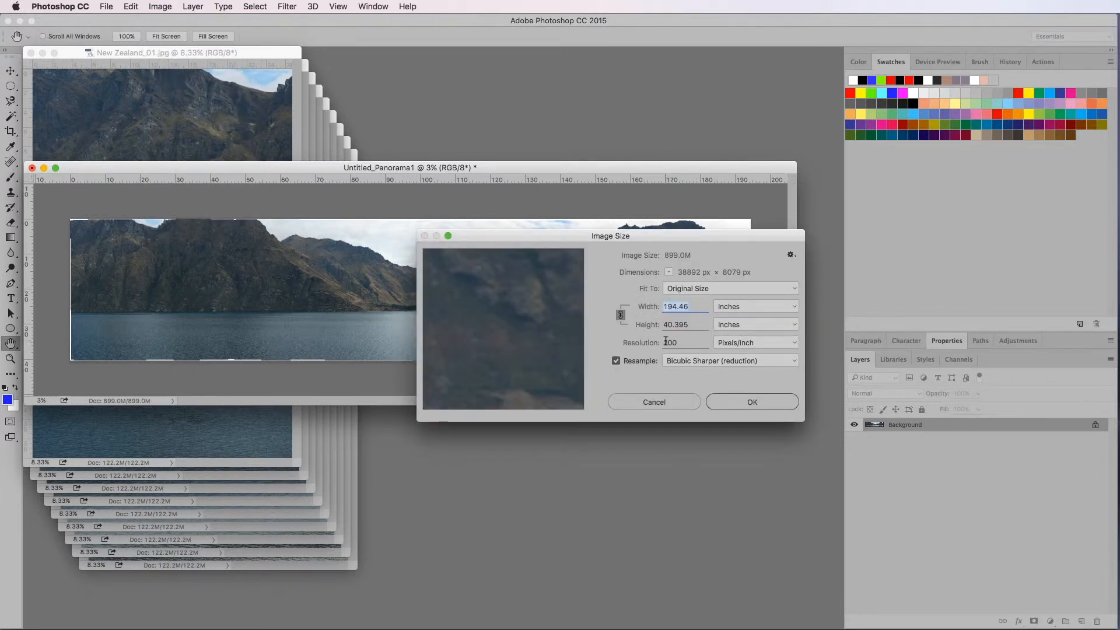
mouse_move(570, 385)
left_click(734, 400)
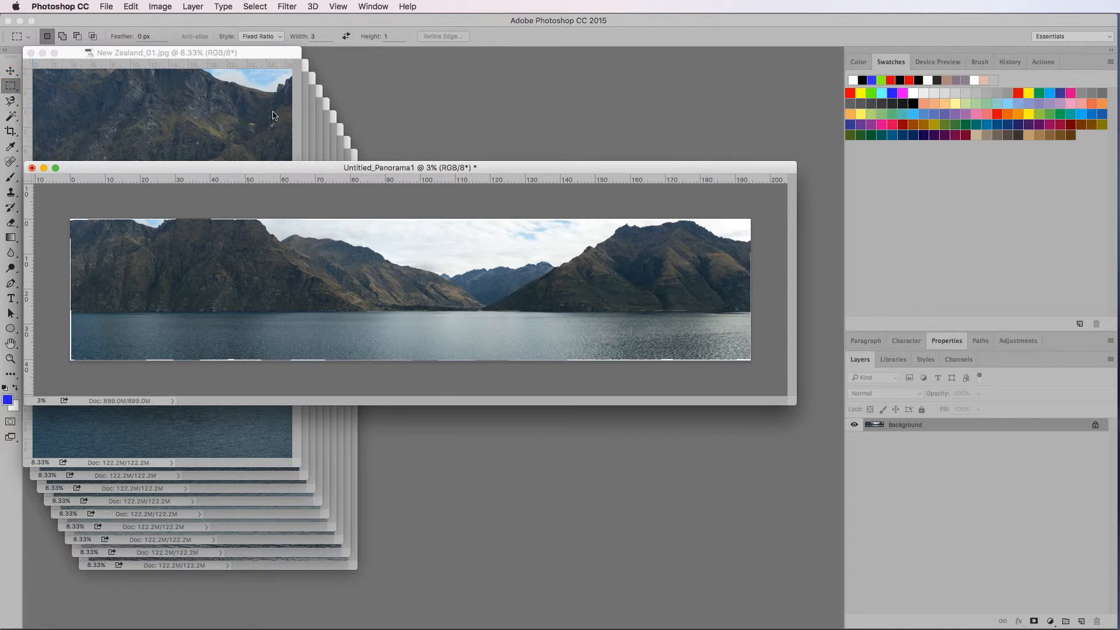
Try a fixed-ratio rectangular selection of 5 to 1 over the panorama, and discard it
left_click(267, 36)
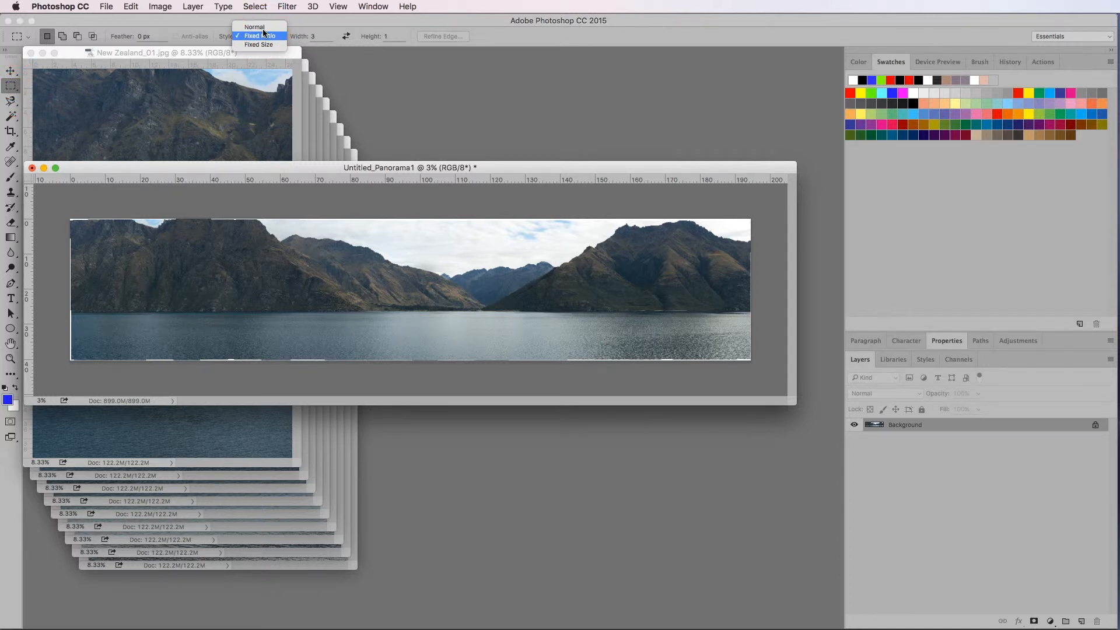
left_click(264, 38)
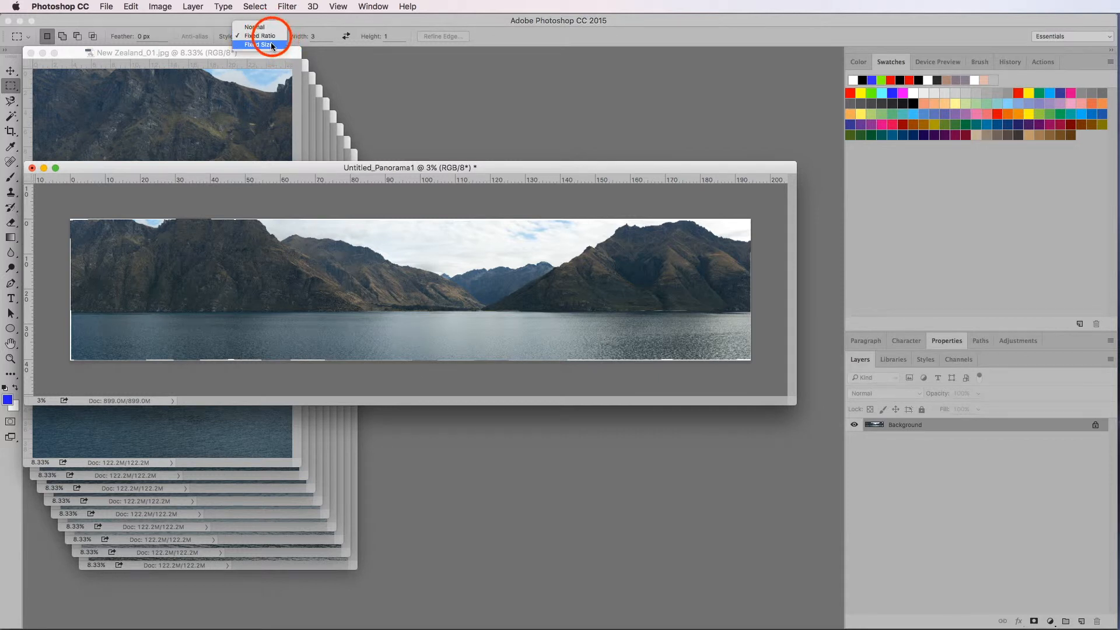
double_click(312, 35)
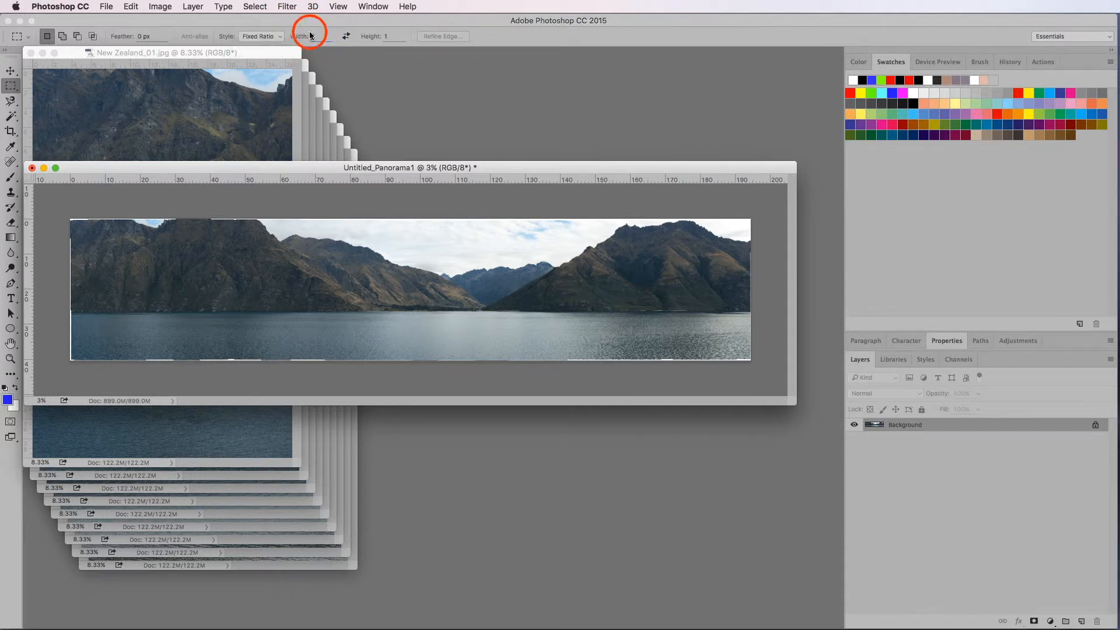
key("BackSpace")
key("Tab")
left_click_drag(184, 223, 808, 356)
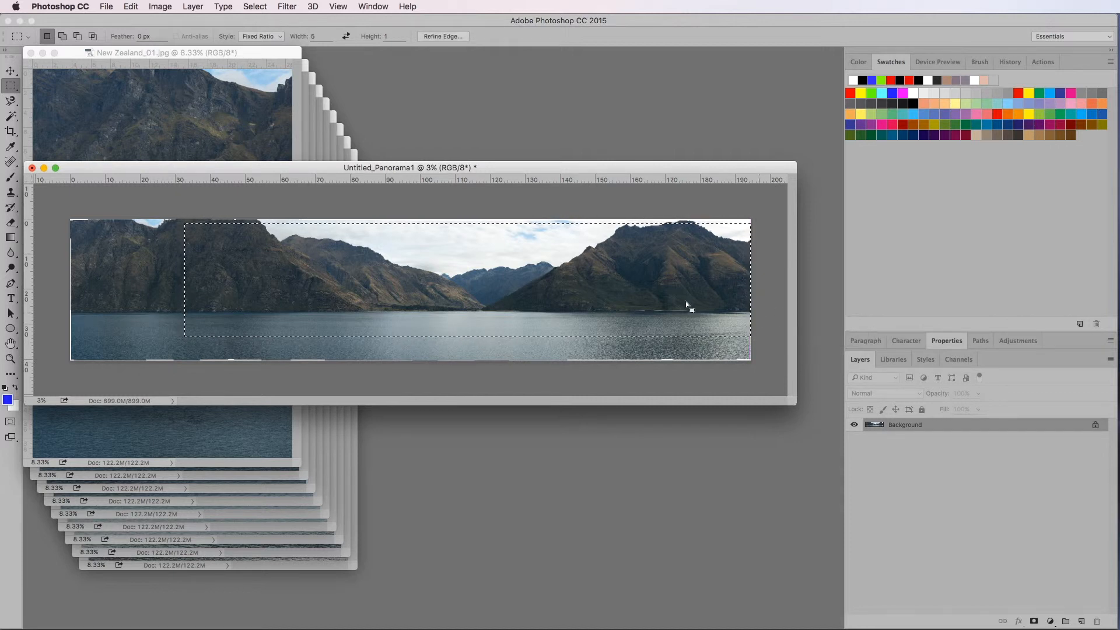
left_click(556, 259)
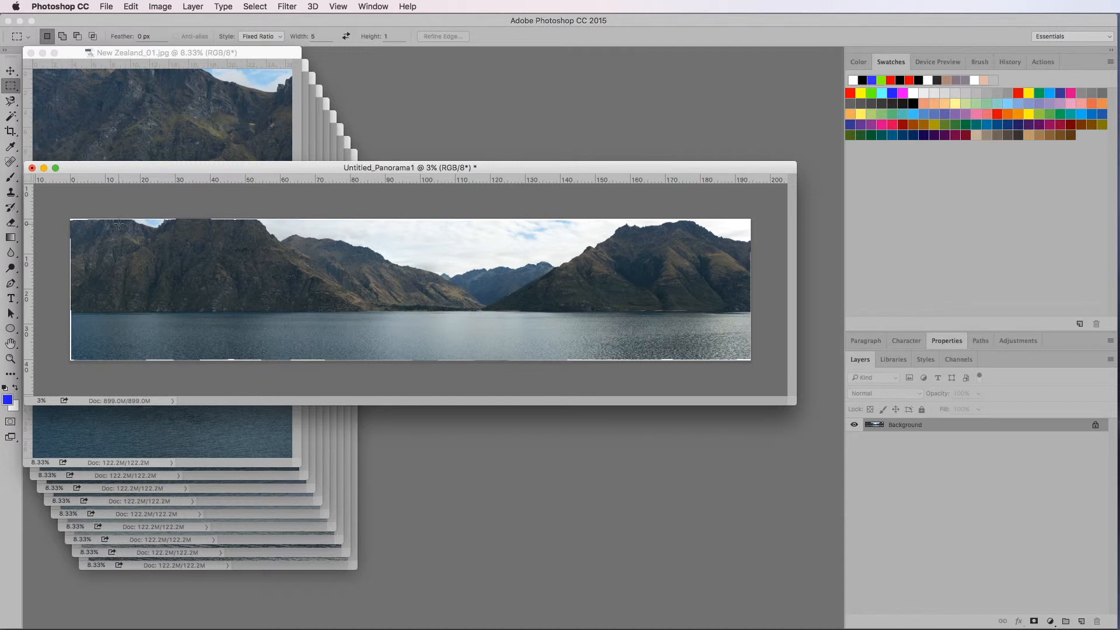
Select a 4 to 1 fixed-ratio rectangle about 153 inches wide spanning the central valley and mountains, nudged up inside the panorama's ragged edges
left_click(314, 36)
type("4")
left_click_drag(180, 226, 725, 380)
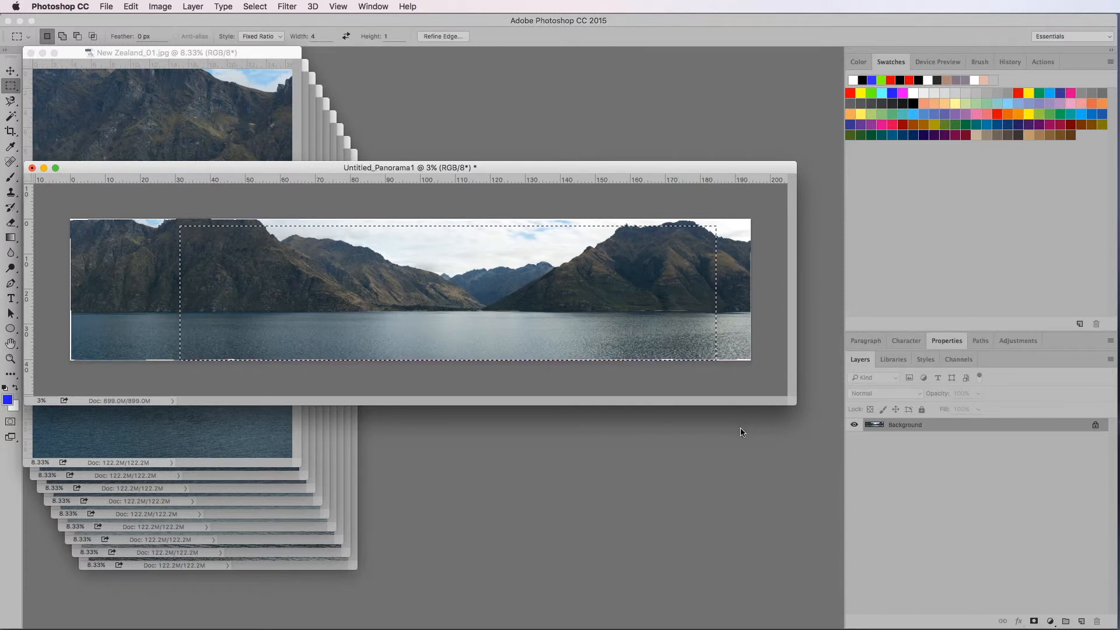
key("Up")
key("Up")
key("Up")
key("Up")
key("Up")
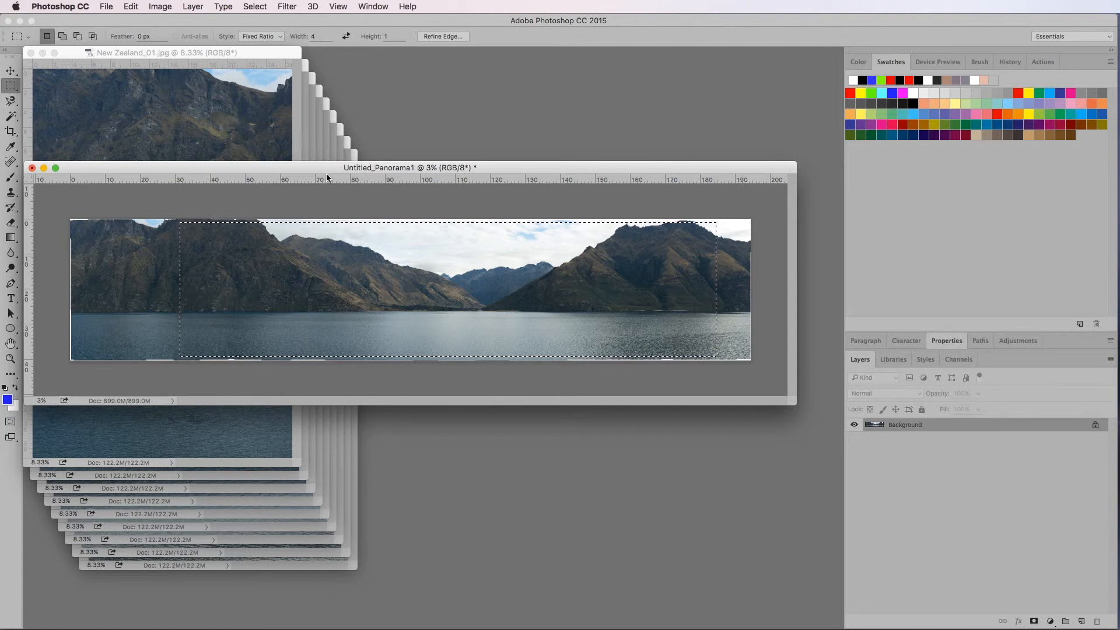
Crop the panorama to the rectangular selection and deselect it
left_click(166, 8)
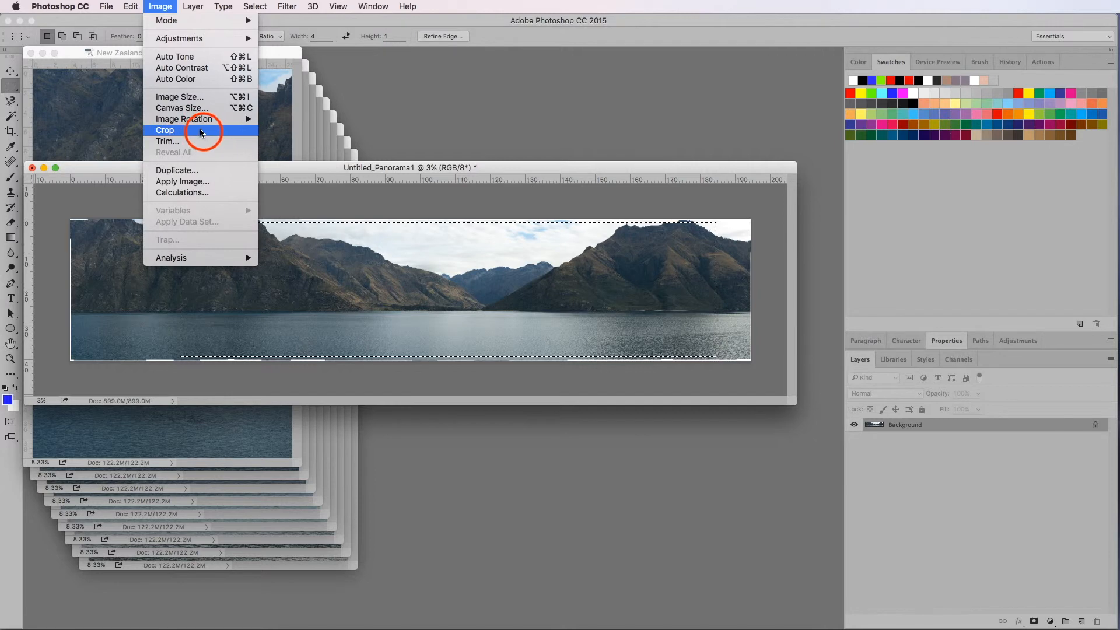
left_click(200, 131)
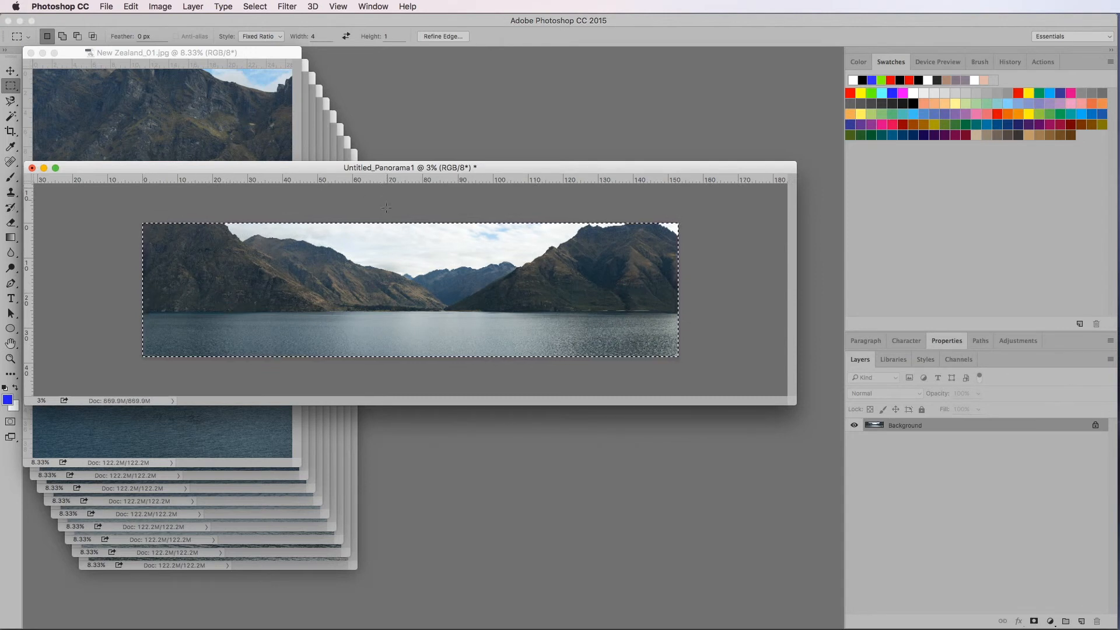
key("super+d")
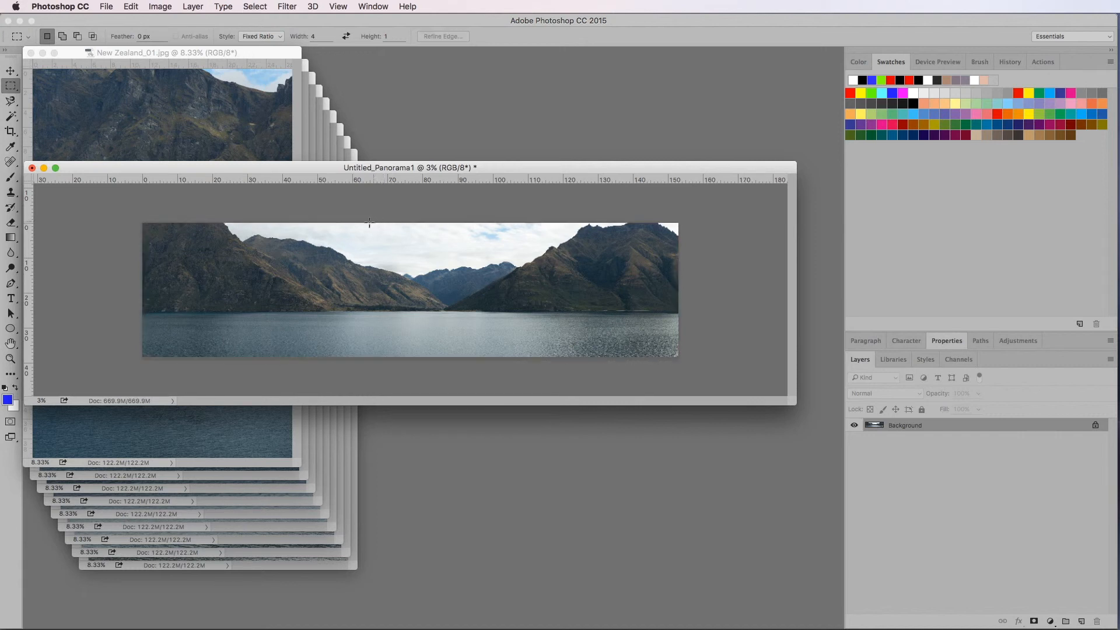